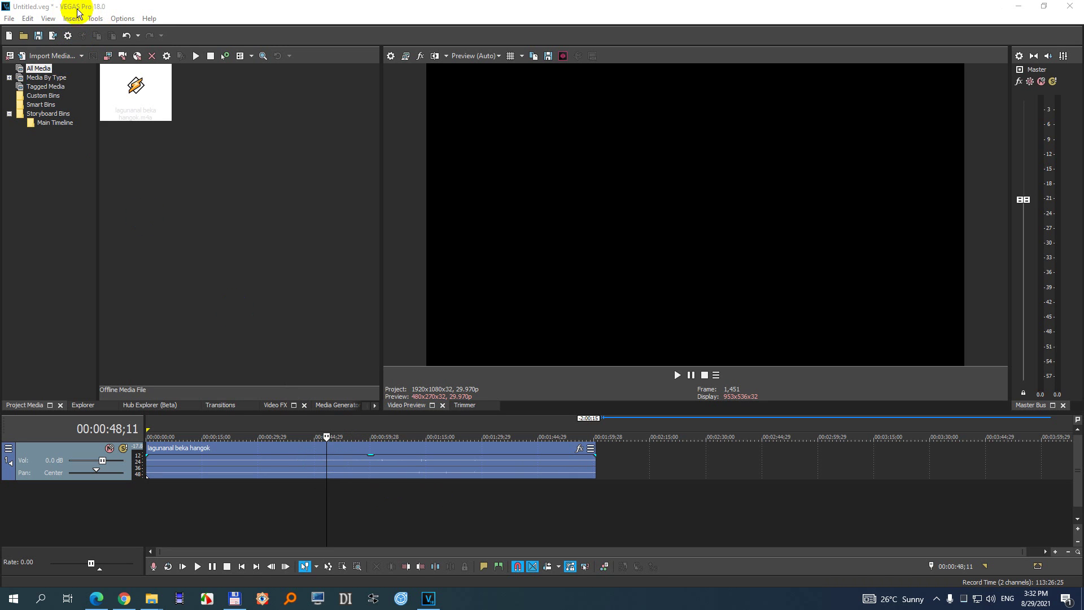
Step: Select the 'lagunanal beka hangok.m4a' thumbnail in Project Media to show its details
click(150, 135)
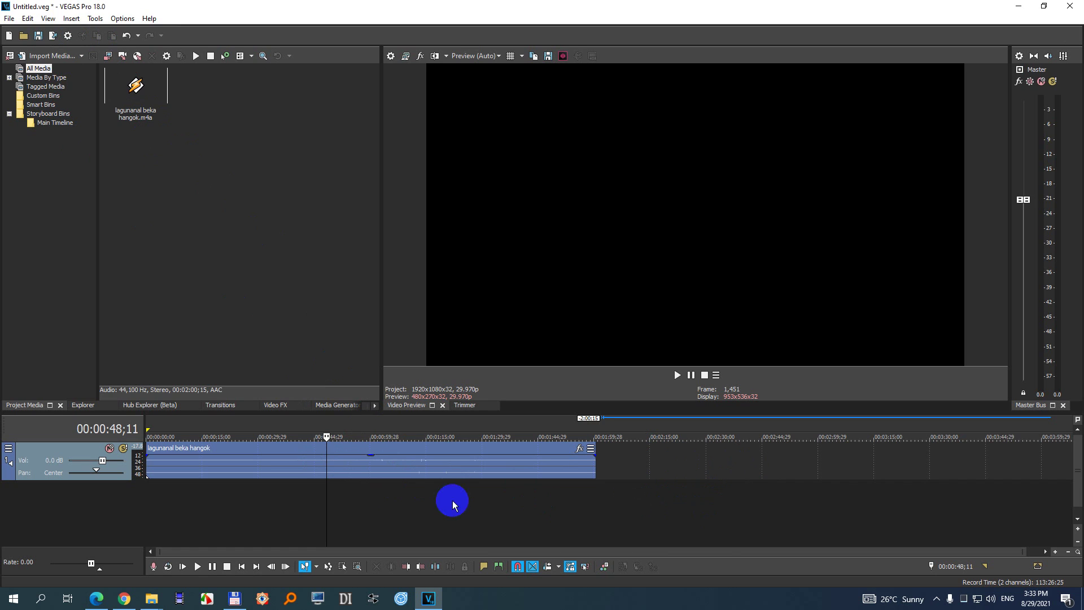
Step: Turn on the Normalize switch for the 'lagunanal beka hangok' audio clip
right_click(367, 465)
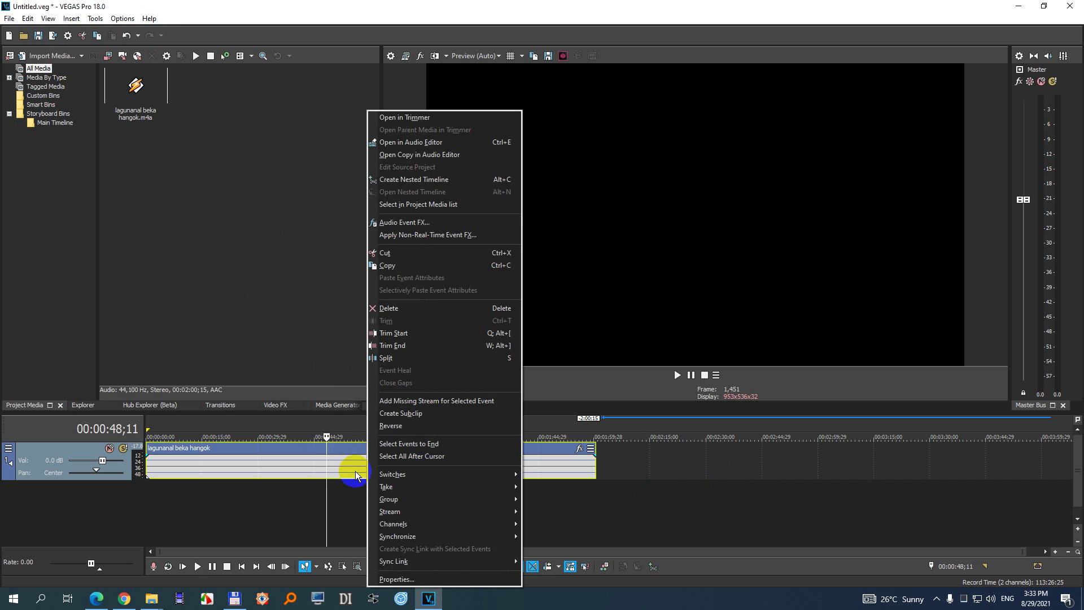
mouse_move(431, 476)
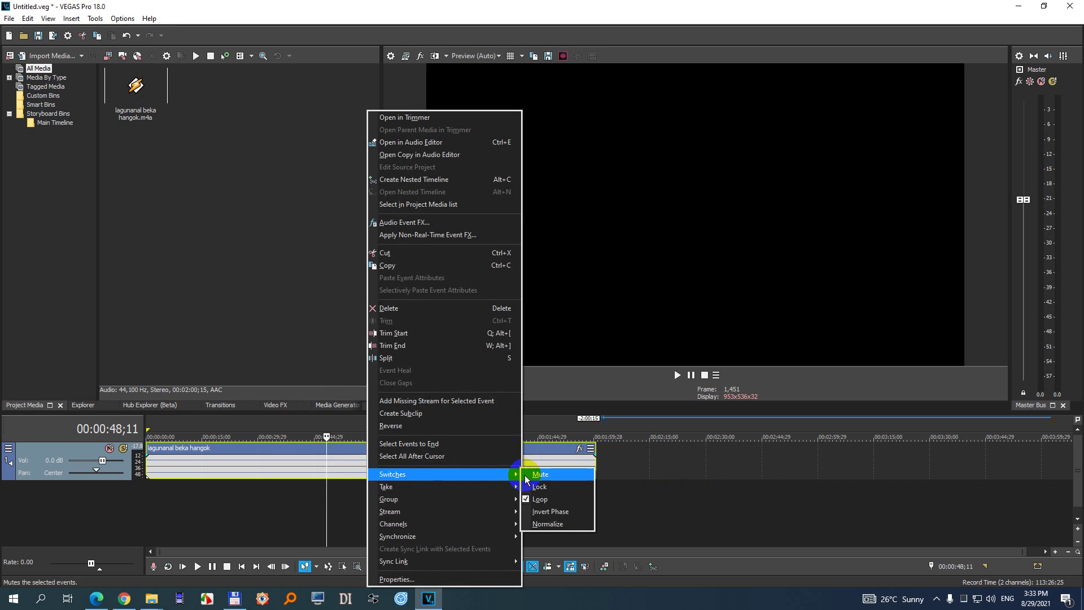
click(572, 527)
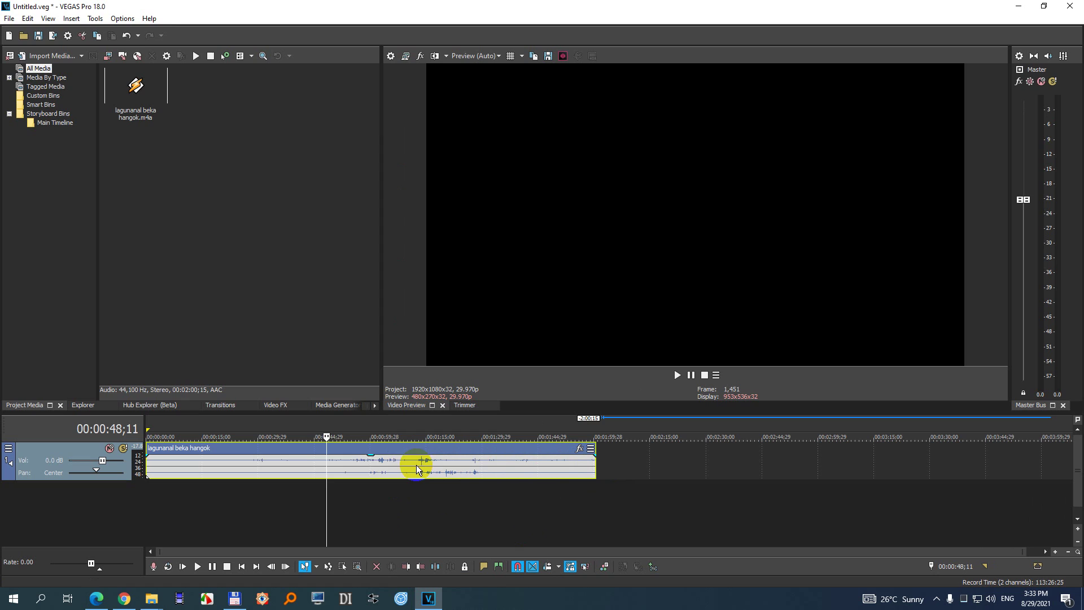
Step: Drag the clip's gain line to -5.6 dB, back to 0.0 dB, then settle near -2.6 dB
drag(157, 459, 256, 485)
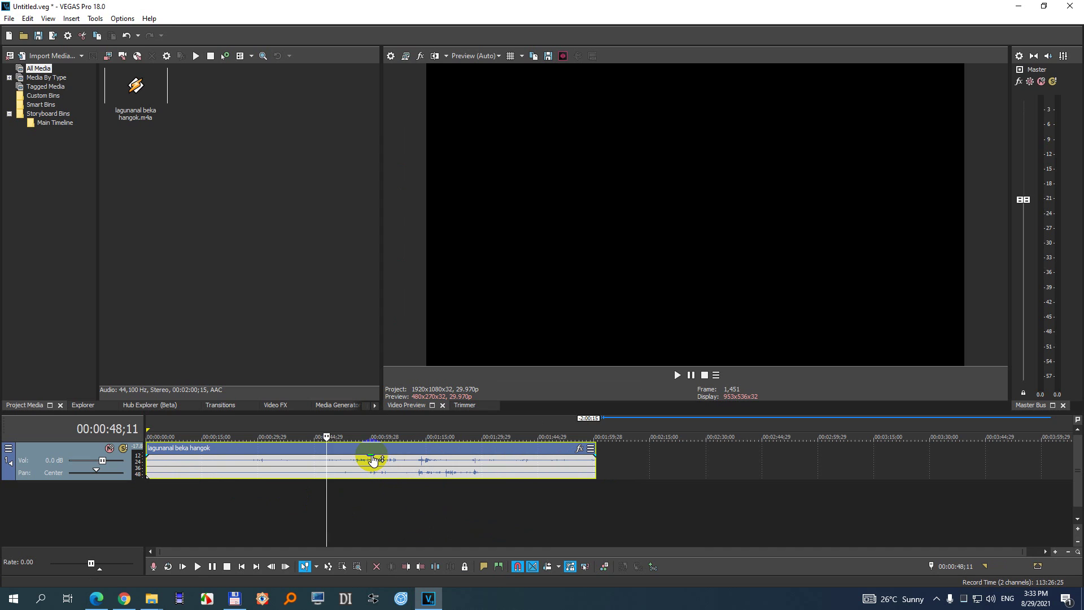
mouse_move(373, 460)
mouse_down()
mouse_move(370, 470)
mouse_move(371, 447)
mouse_move(371, 471)
mouse_up()
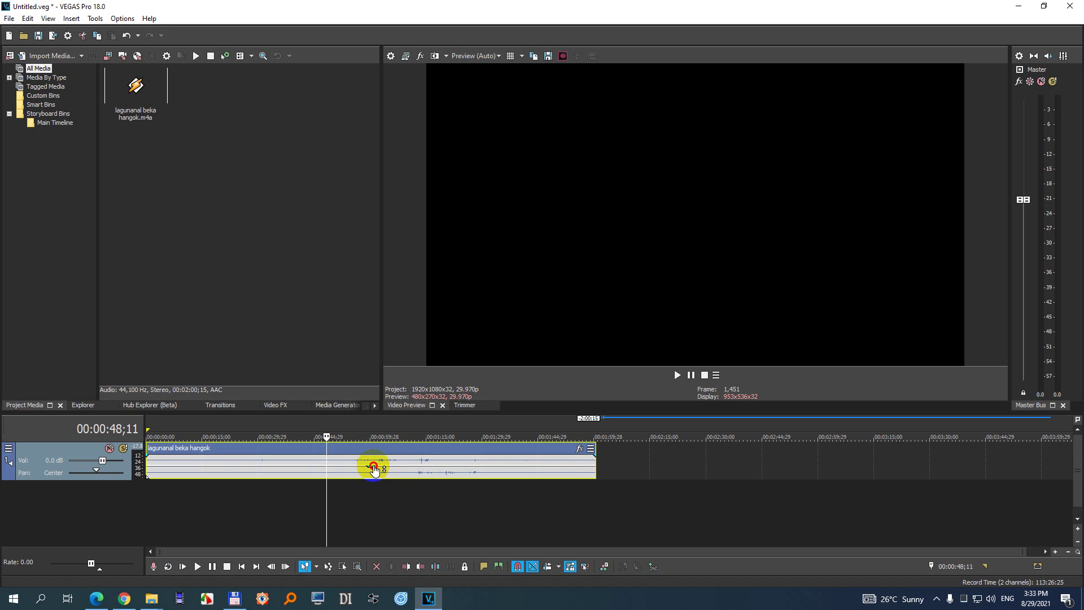
click(371, 468)
drag(371, 467, 374, 452)
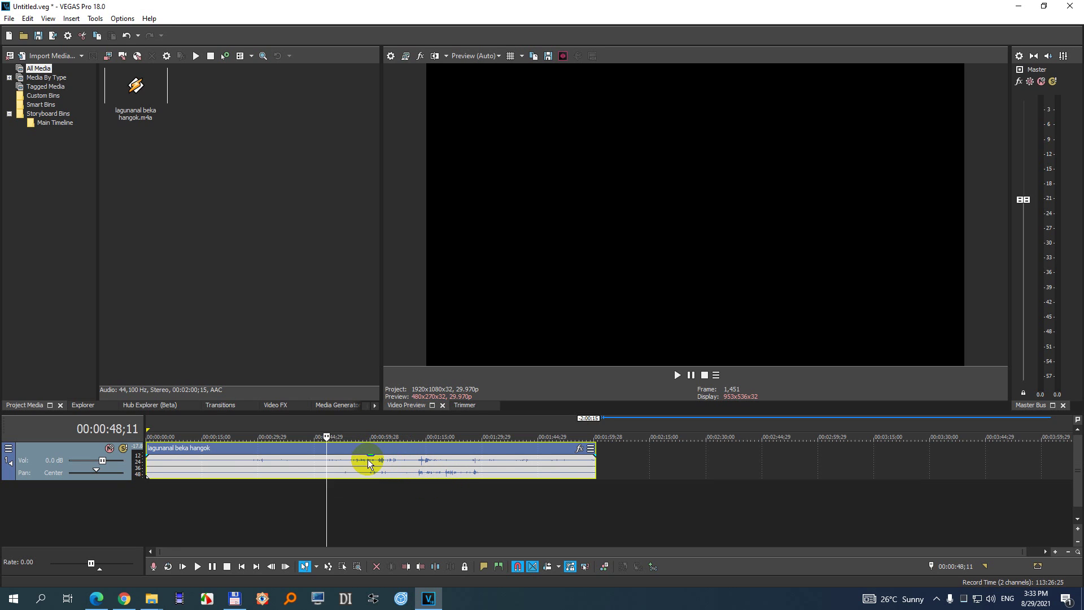
drag(370, 454, 371, 454)
Step: Chain three Volume plug-ins onto the clip in the Plug-In Chooser and confirm with OK
click(580, 450)
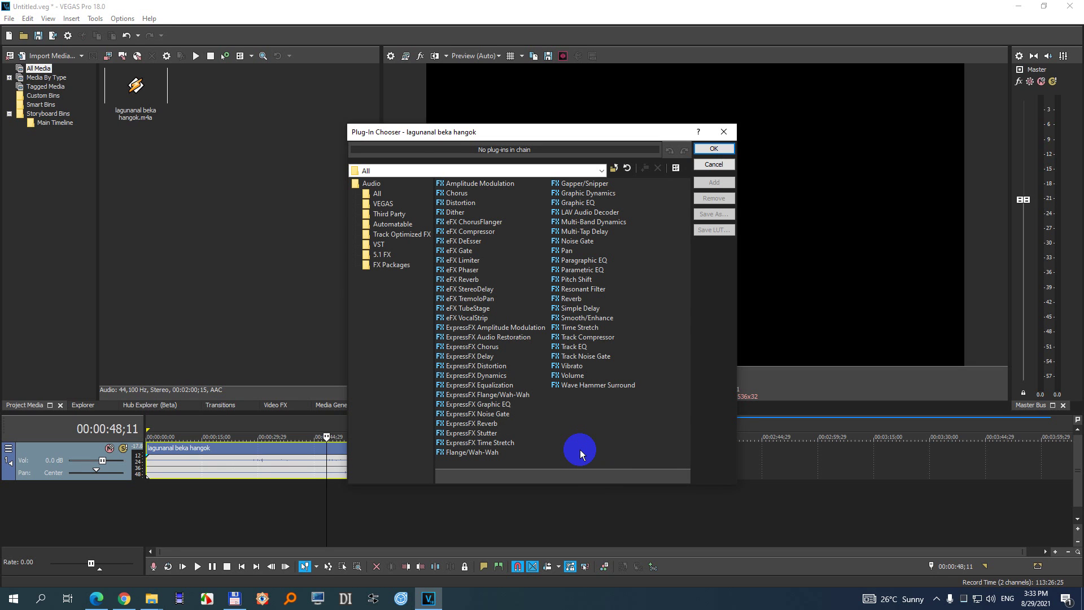
click(570, 376)
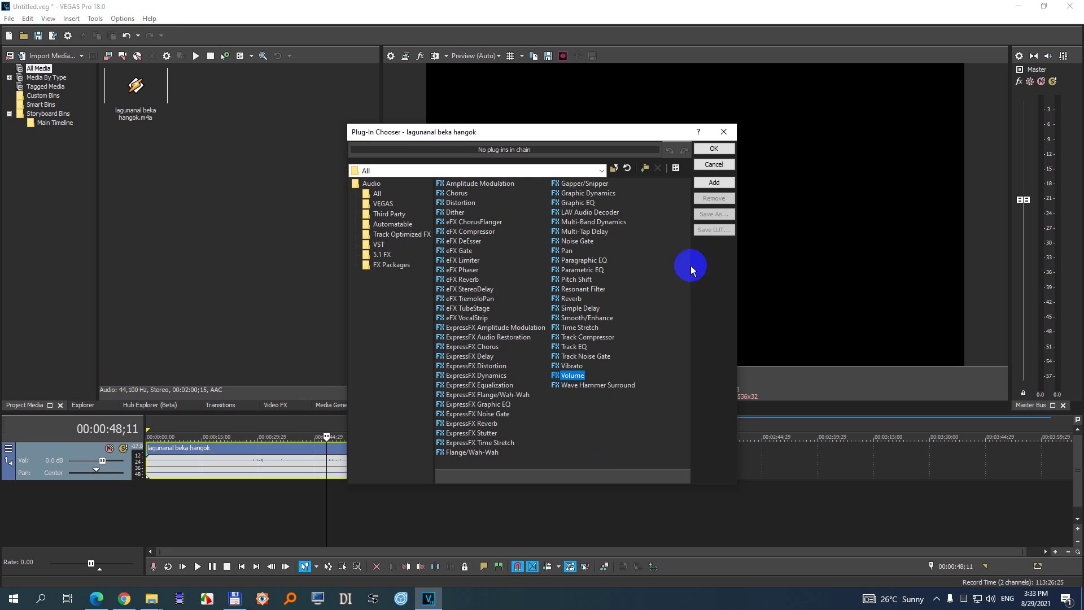
click(726, 184)
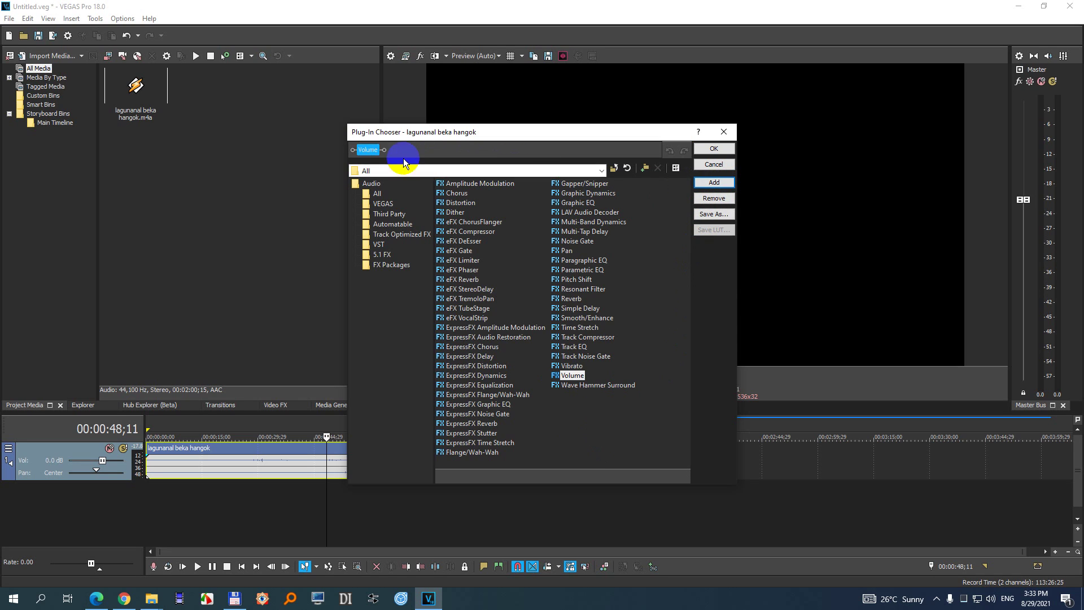
click(709, 182)
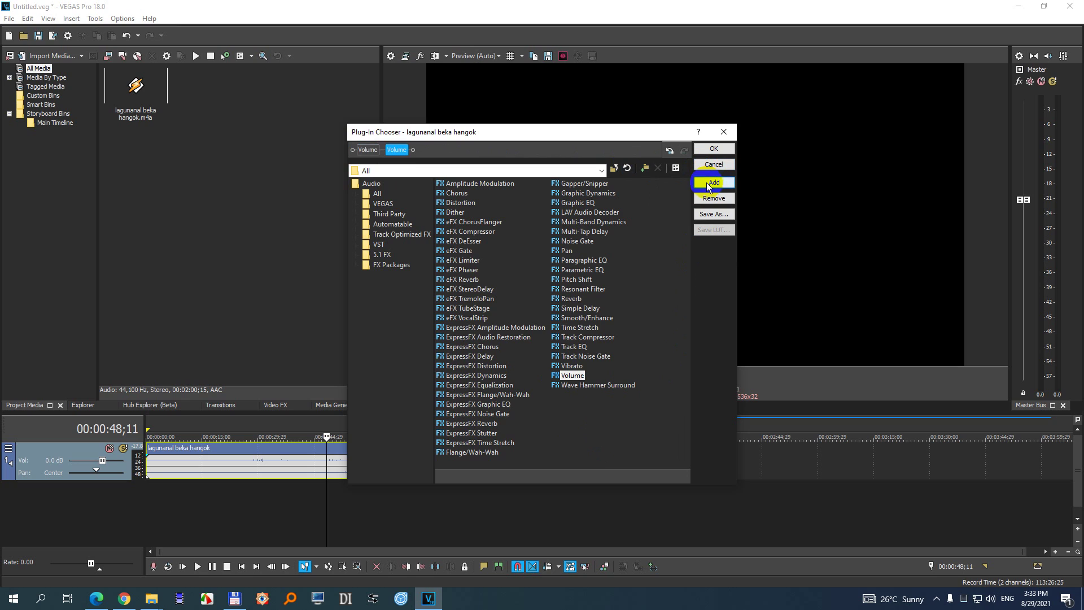
click(706, 182)
click(426, 150)
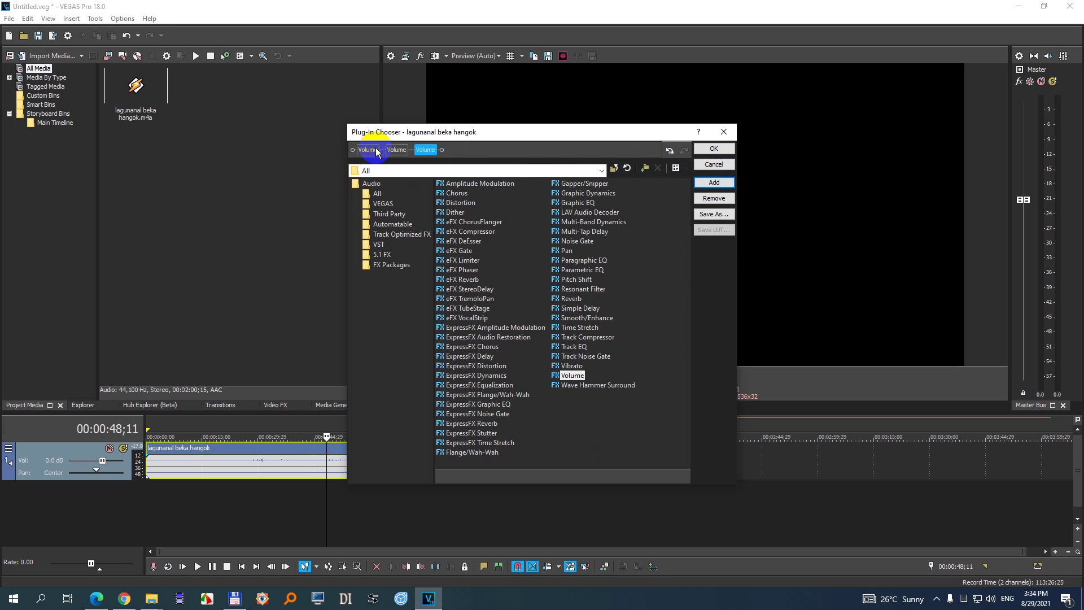
click(713, 149)
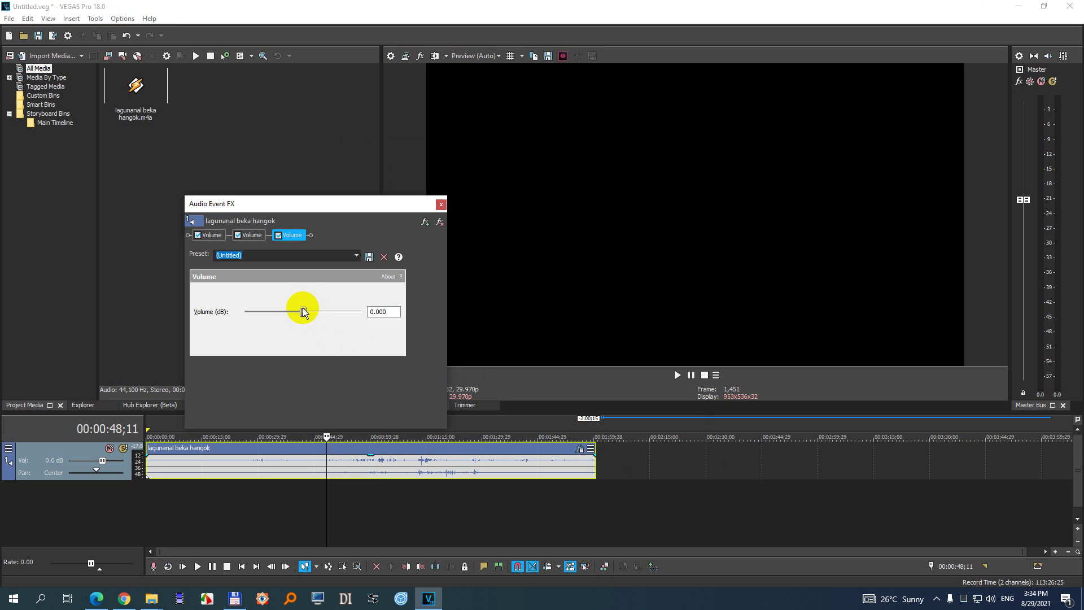
Step: Boost the Volume plug-ins, the second to 6.021 dB, then close Audio Event FX
click(291, 235)
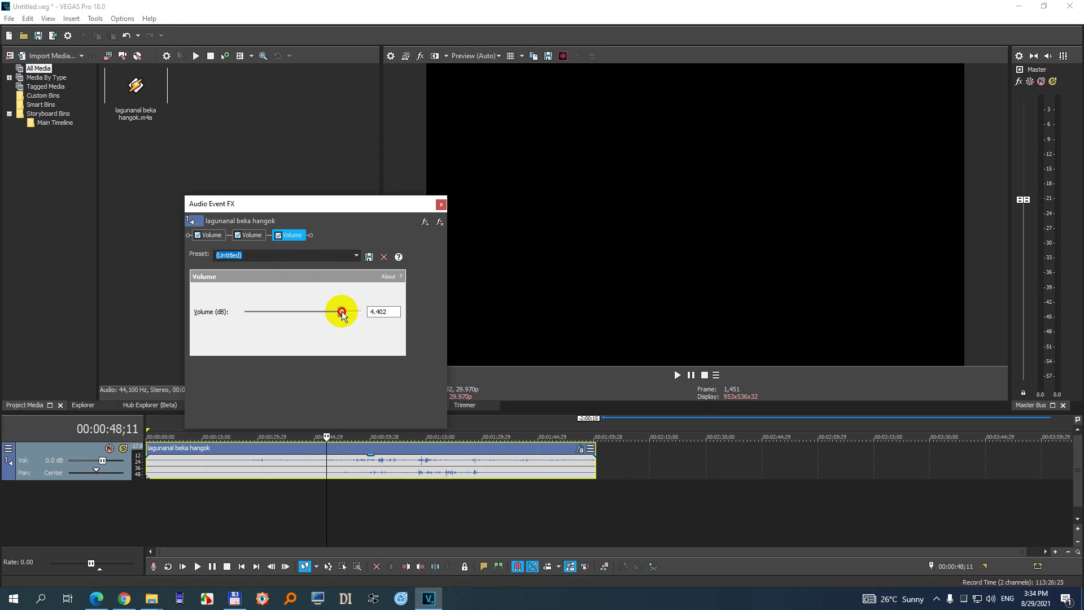
click(254, 237)
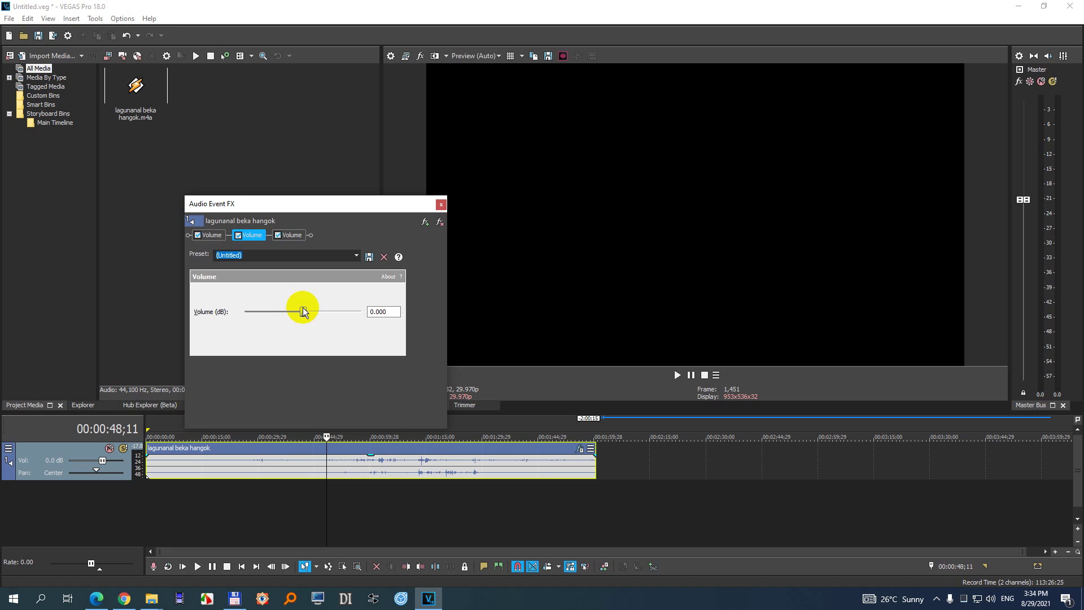
drag(302, 311, 363, 310)
click(215, 243)
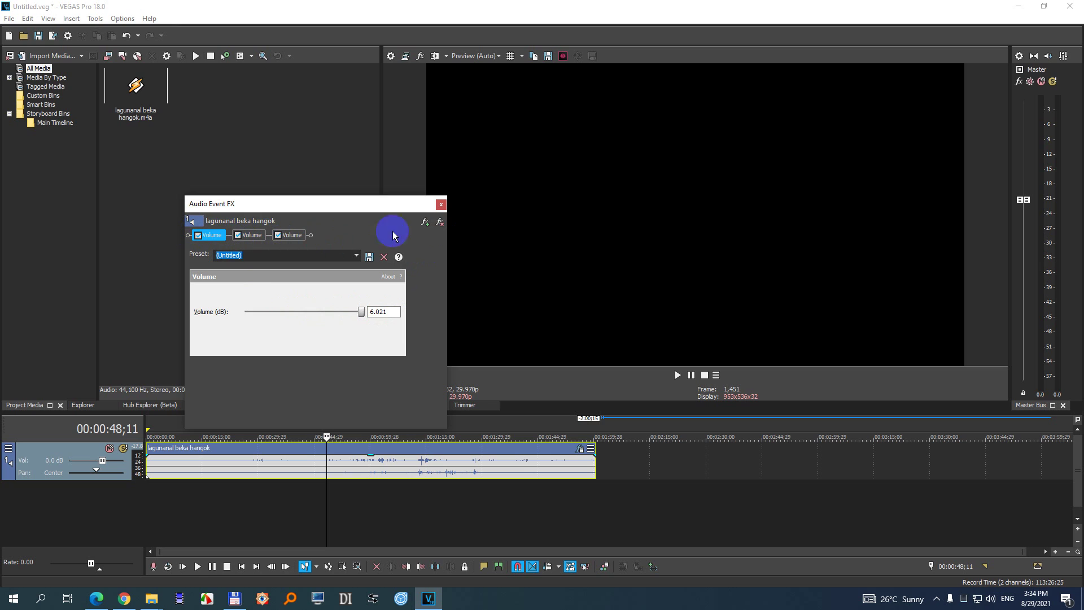
click(441, 204)
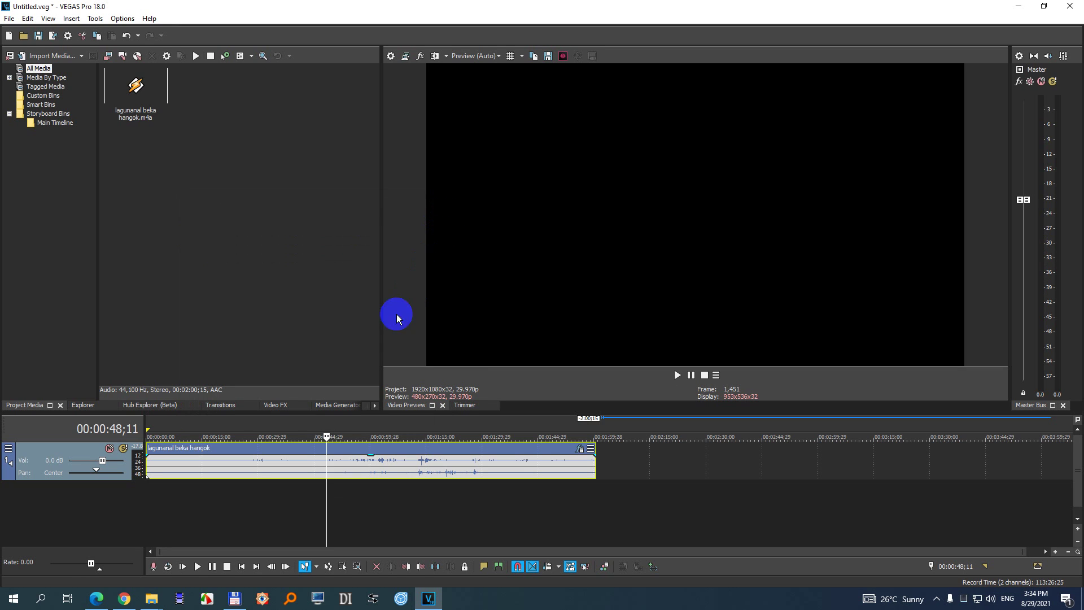
Step: Play the boosted clip from about 00:00:13, then stop playback
click(194, 424)
key(space)
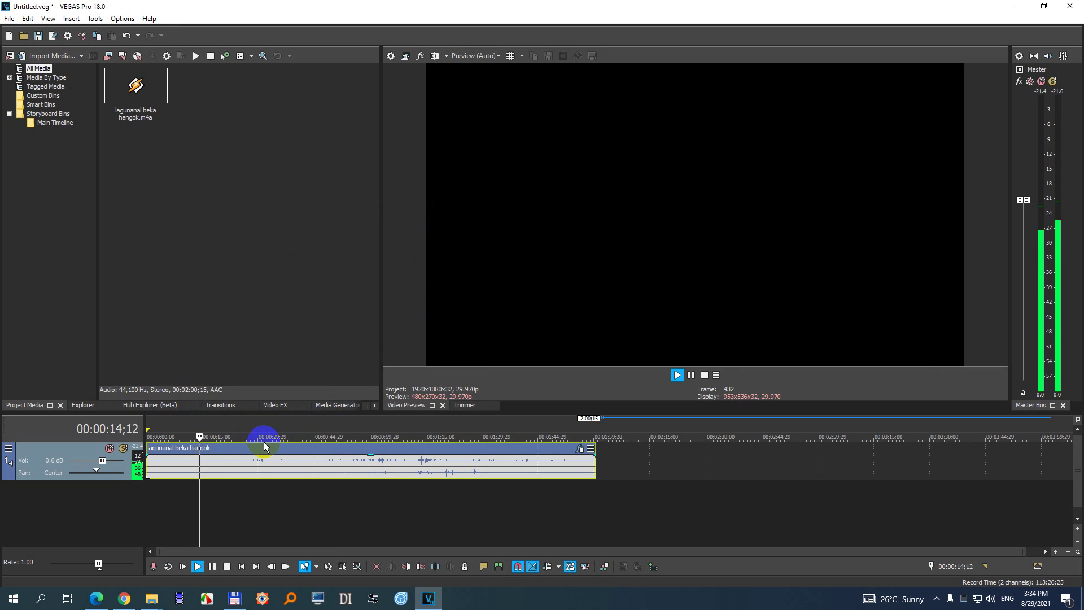
key(space)
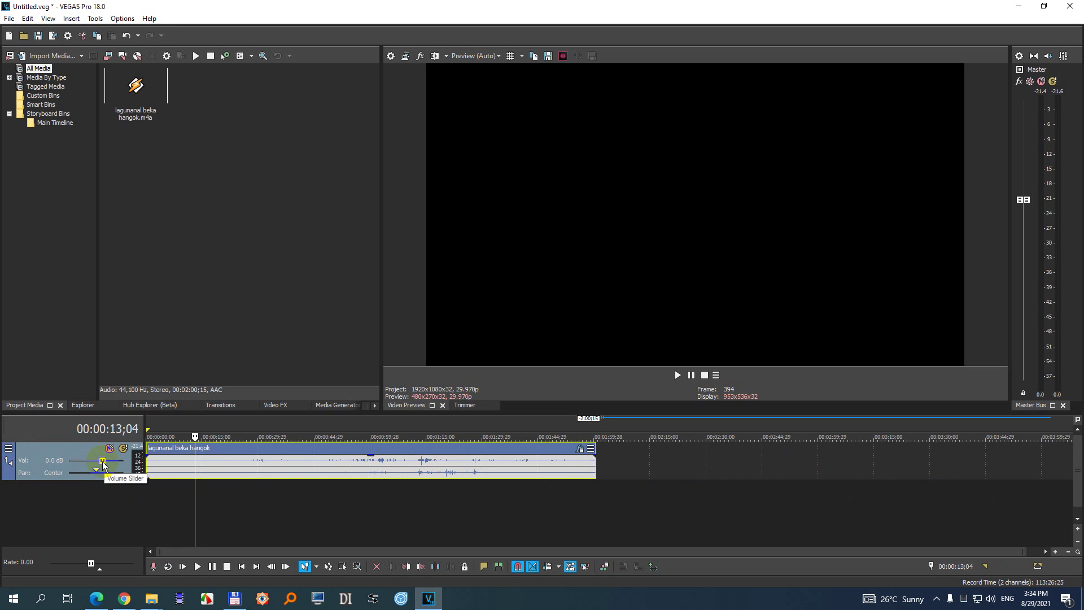
drag(103, 462, 135, 464)
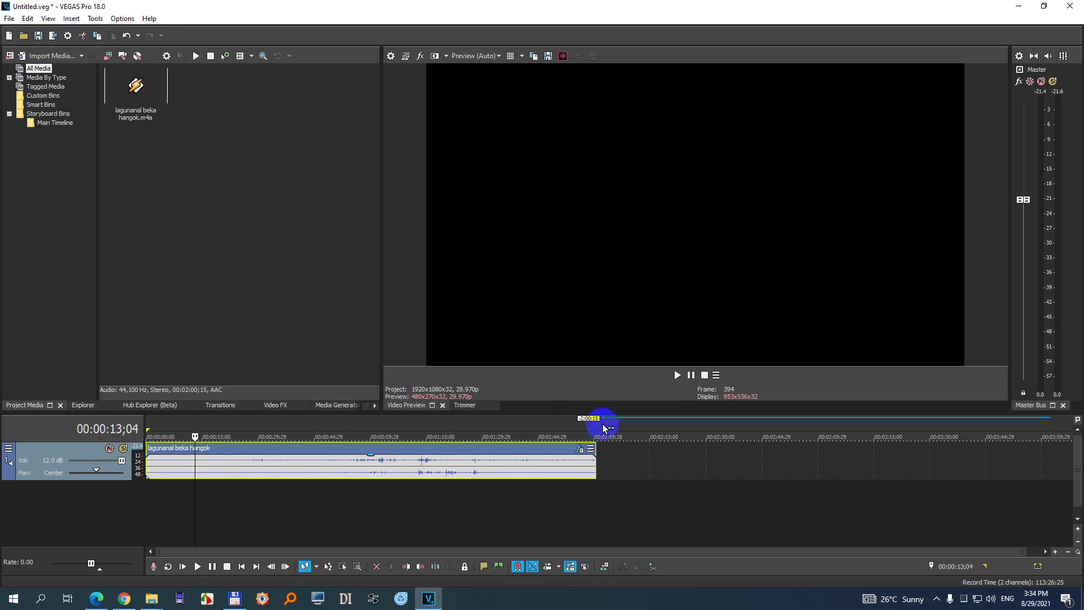
click(677, 375)
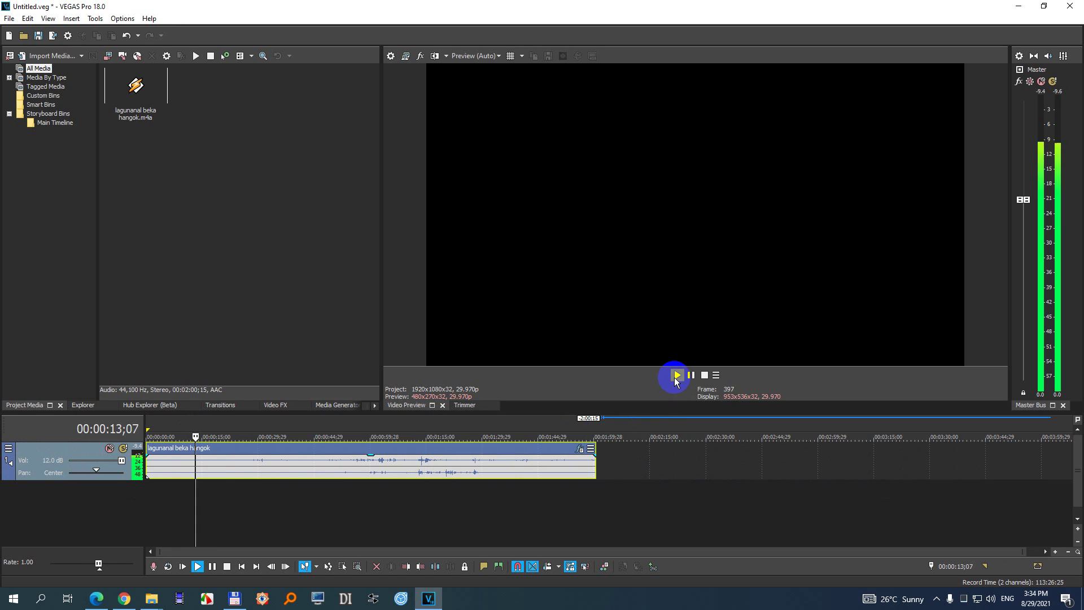
click(705, 375)
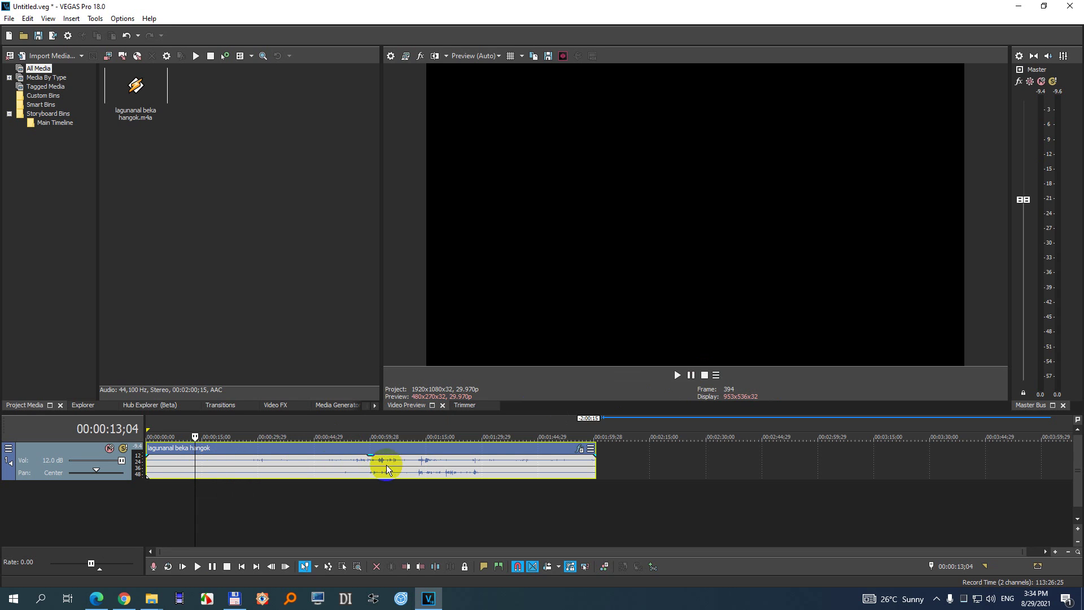
click(422, 454)
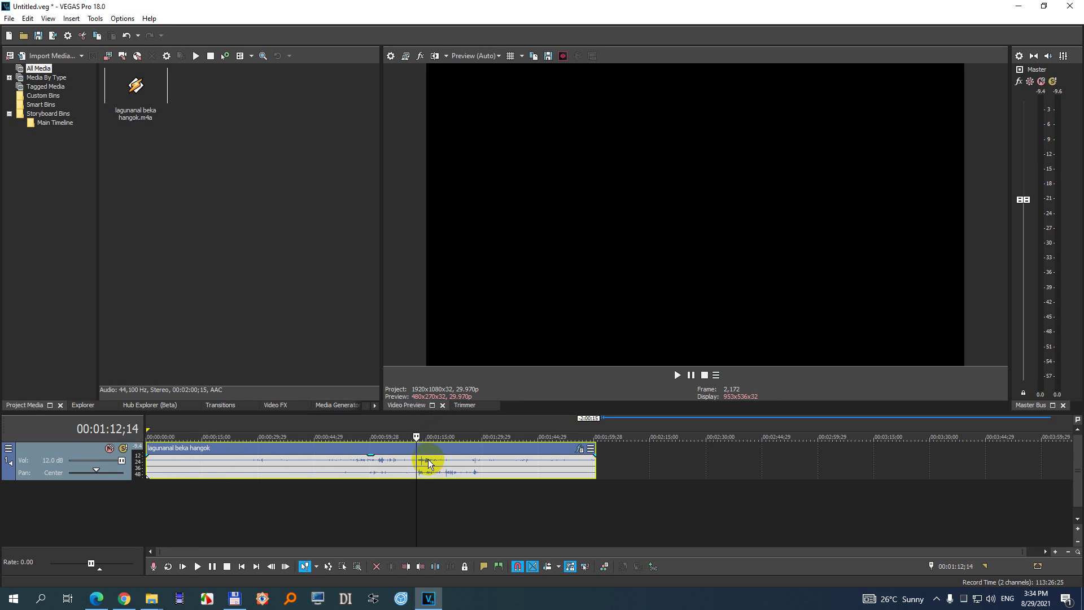
click(683, 377)
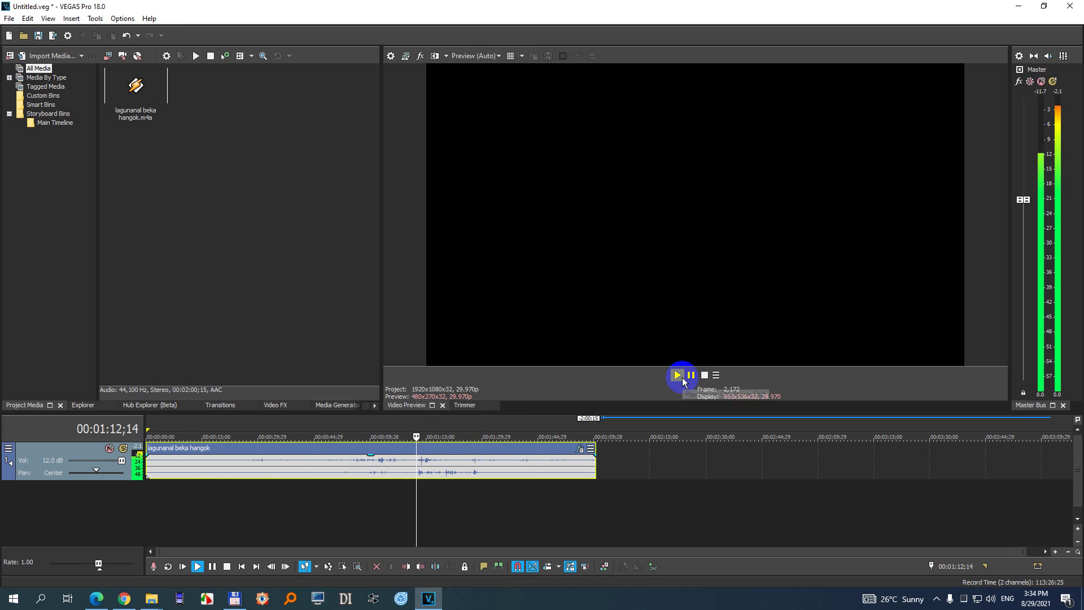
click(705, 375)
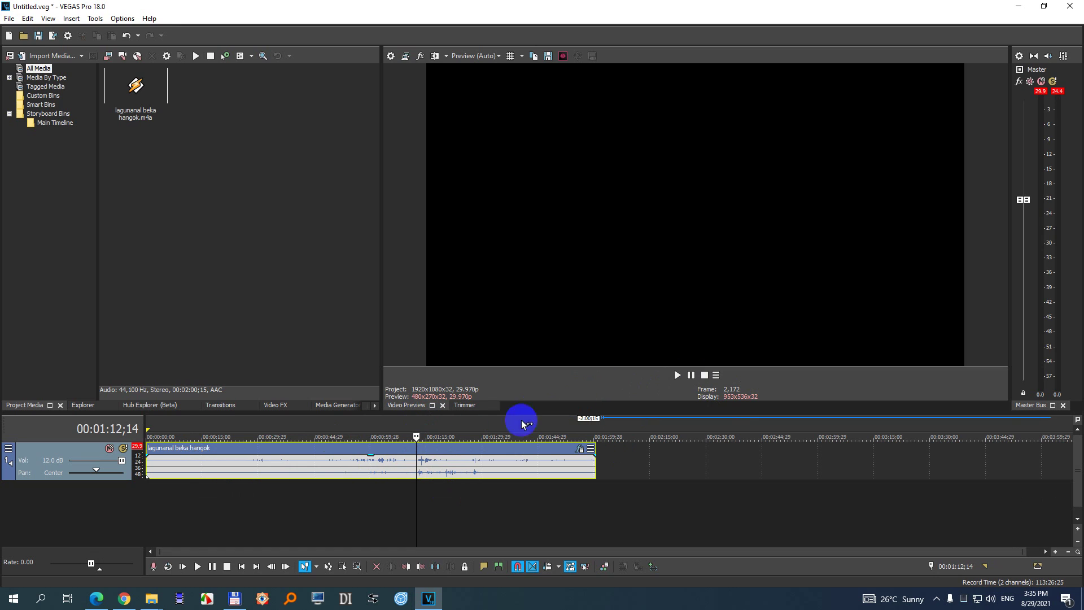
Step: Put the playhead near 0:17 and raise the Master Bus fader to +12 dB
click(213, 419)
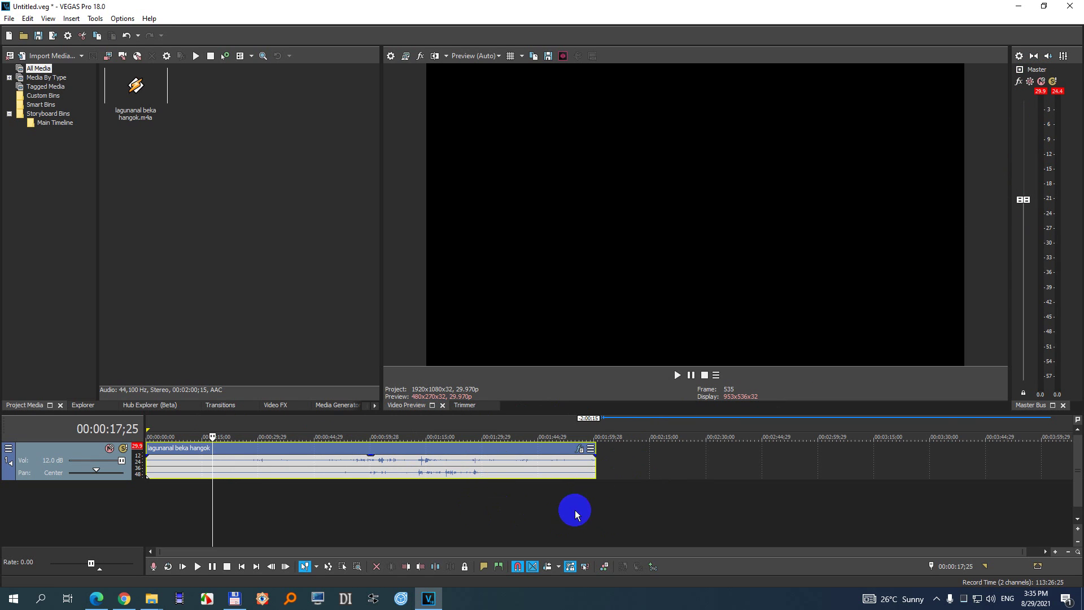
click(418, 473)
drag(1023, 200, 1015, 90)
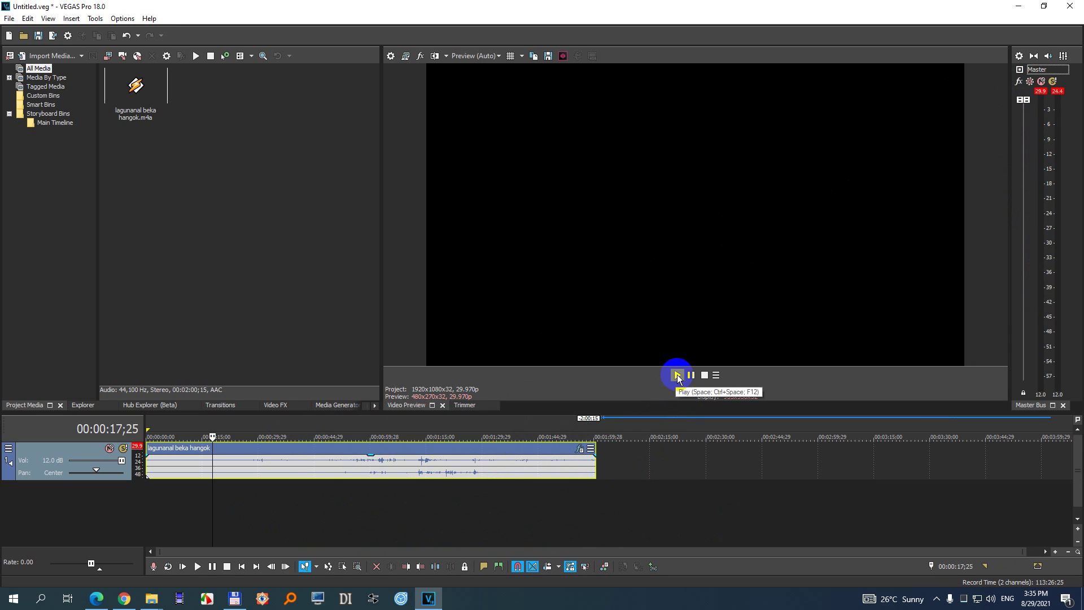
Step: Listen to the clip at 0:17 and near 1:12, then park the playhead at 0:12
click(678, 375)
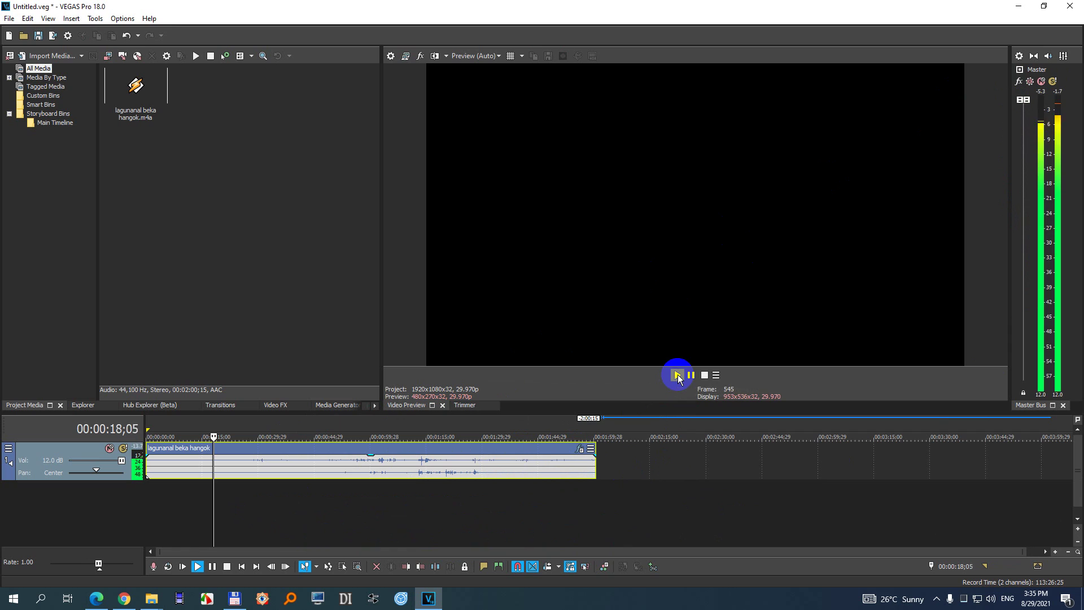
click(705, 375)
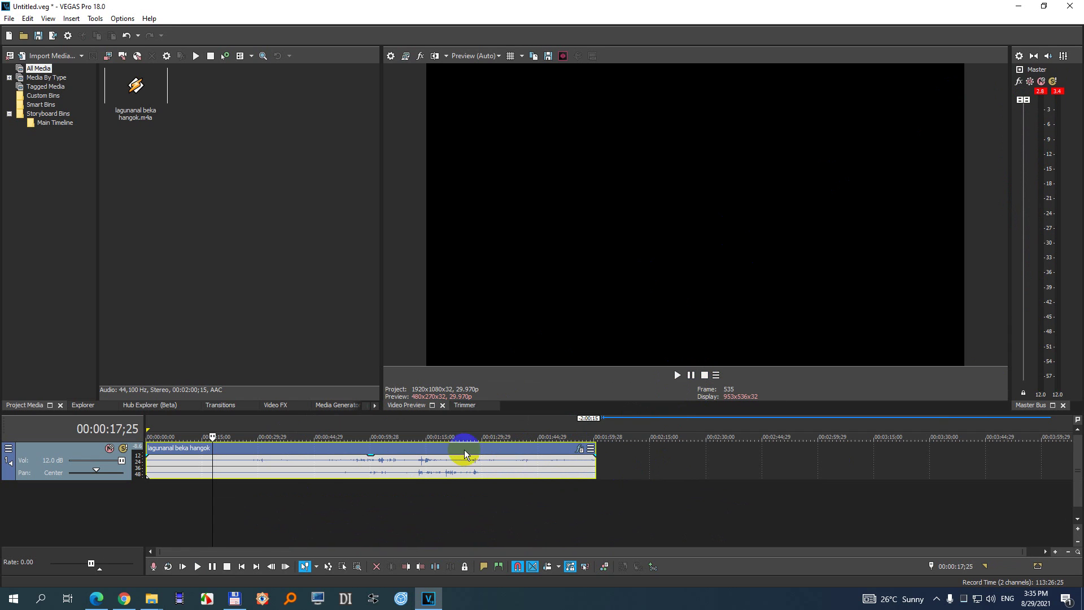
click(417, 426)
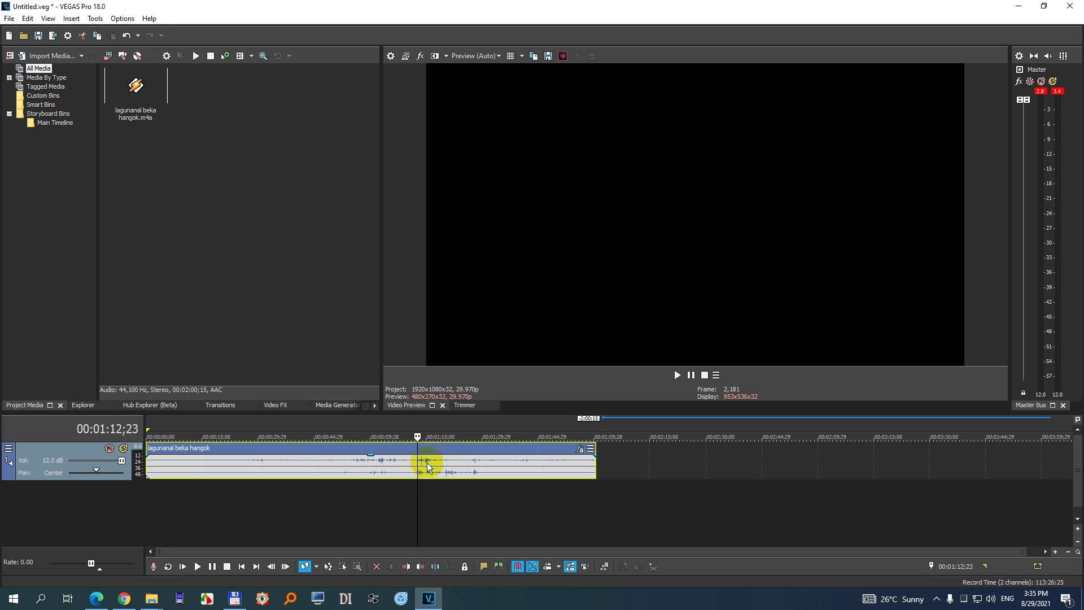
click(677, 376)
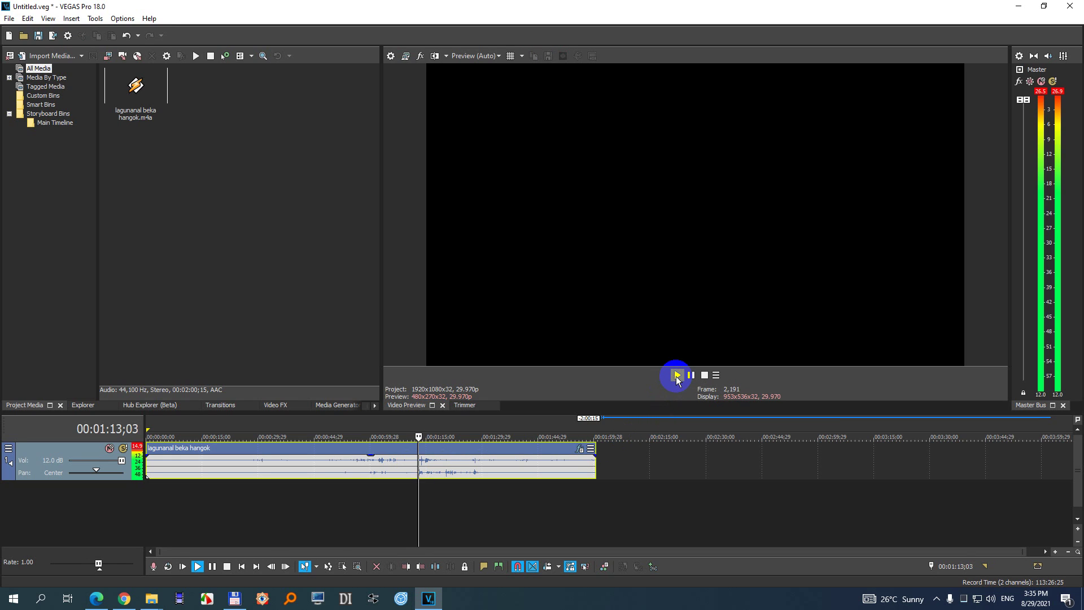
click(705, 376)
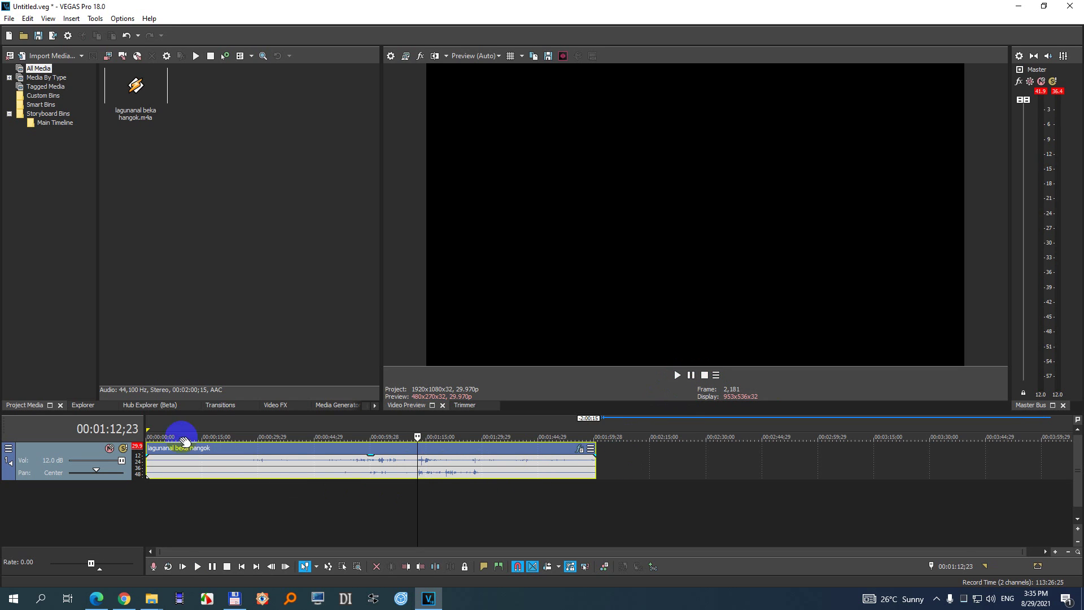
click(192, 418)
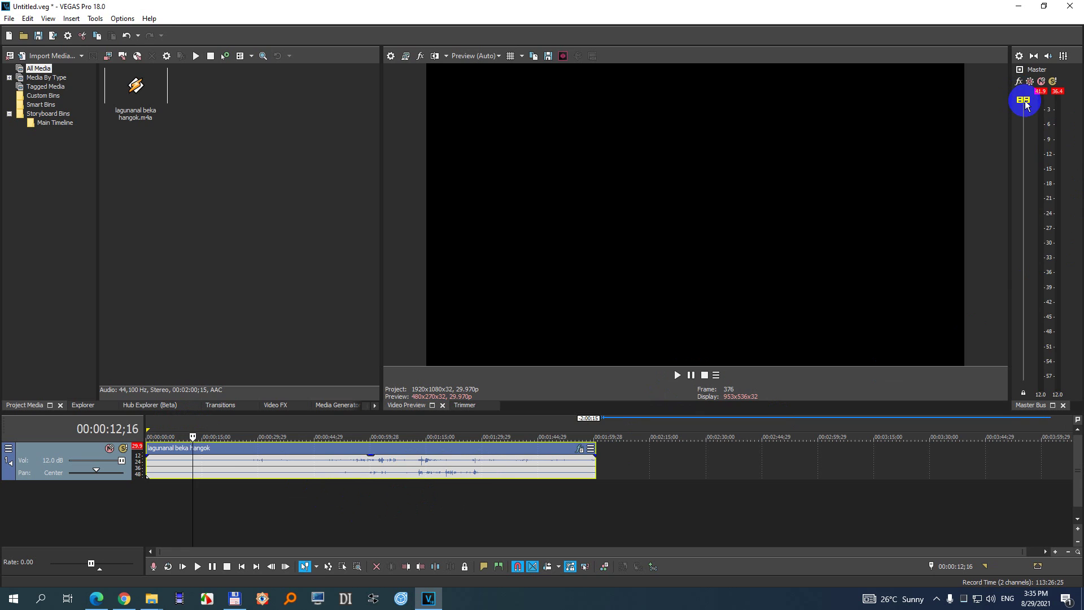
Step: Drag the Master Bus fader to 0.0 dB and reset the track Vol slider to 0.0 dB
drag(1026, 106, 1023, 201)
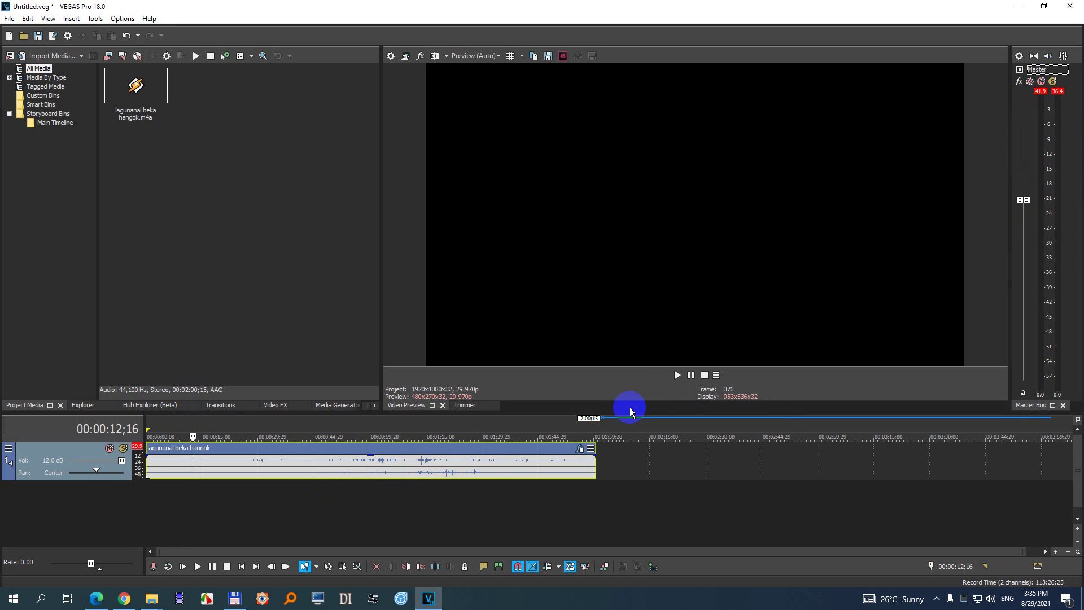
double_click(121, 461)
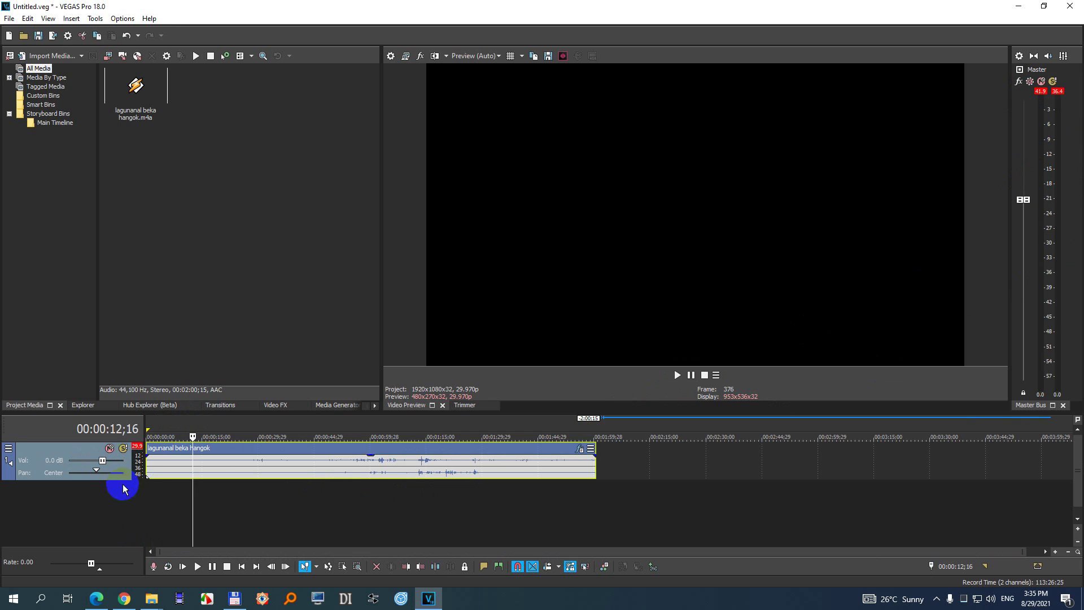
Step: Open the clip's Event FX chain and delete the three Volume plug-ins one by one
click(580, 449)
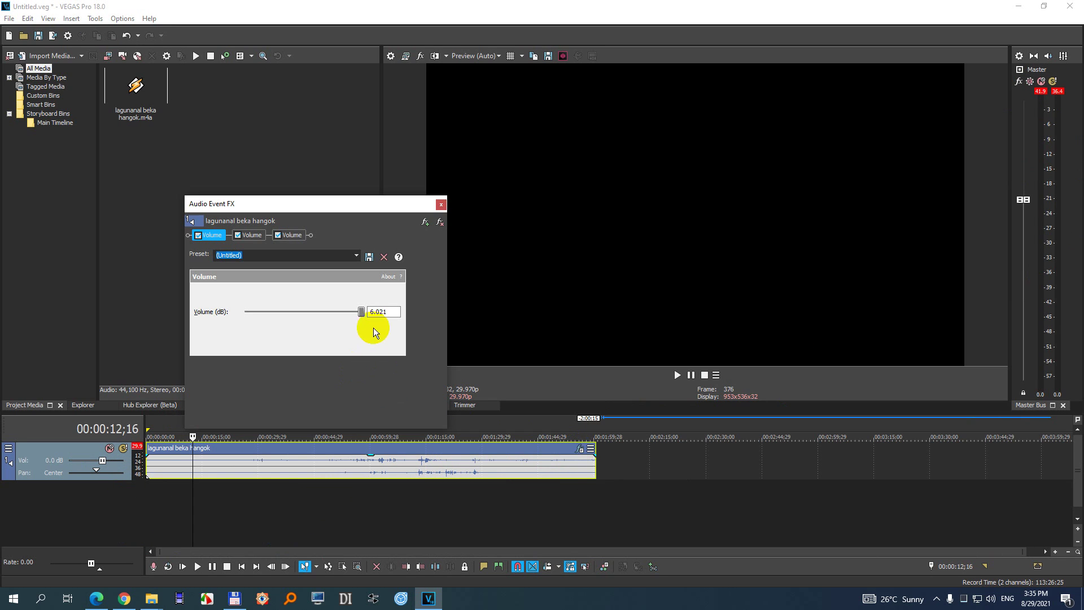
click(442, 226)
click(442, 226)
click(441, 226)
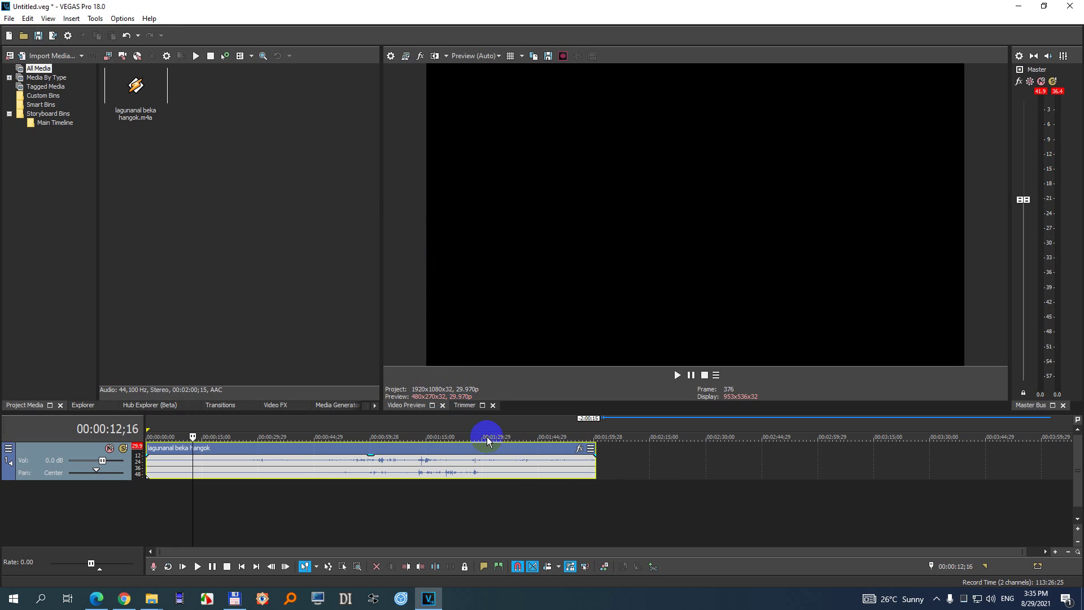
Step: Uncheck the clip's Normalize switch and play it back at its original level
right_click(491, 463)
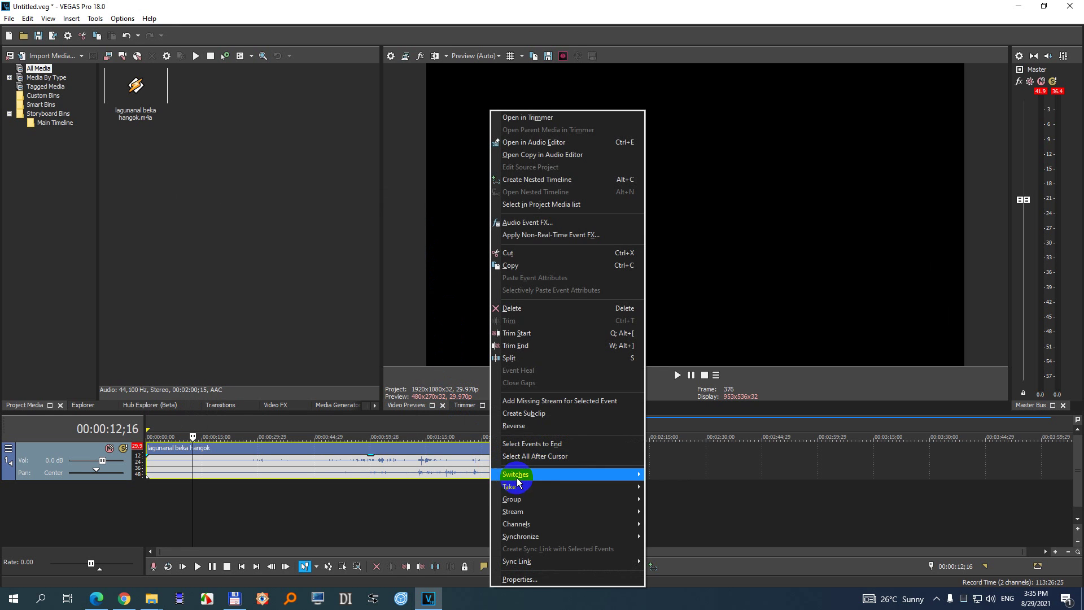
mouse_move(632, 474)
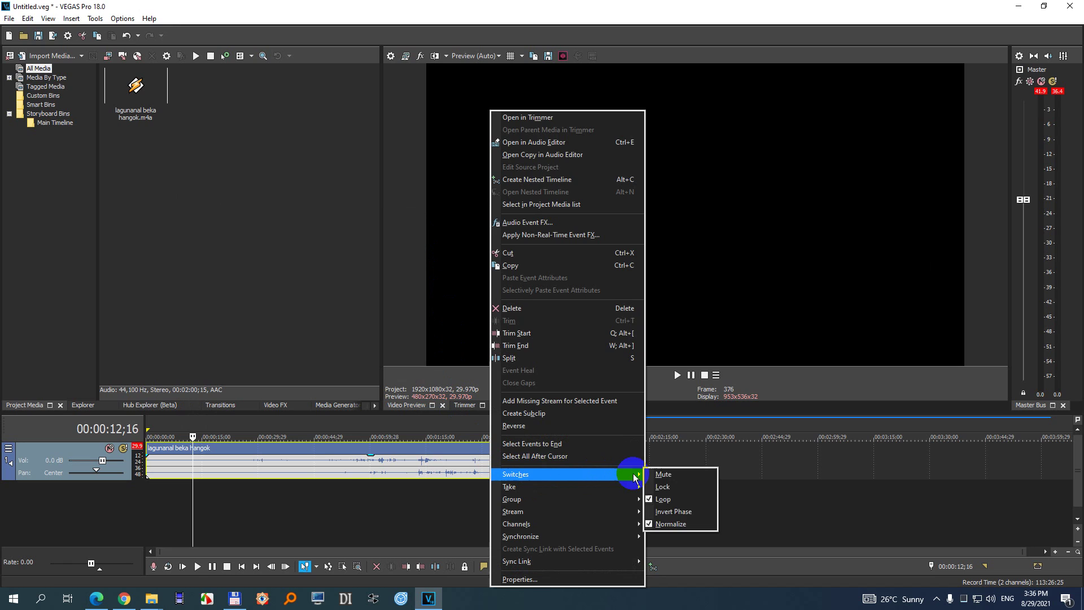
click(682, 523)
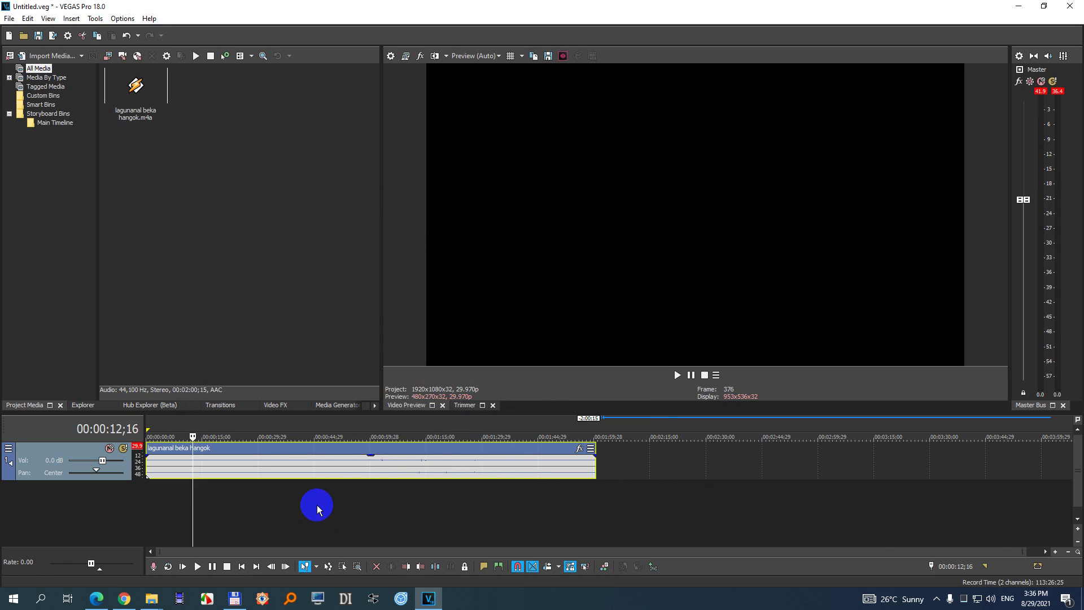
key(space)
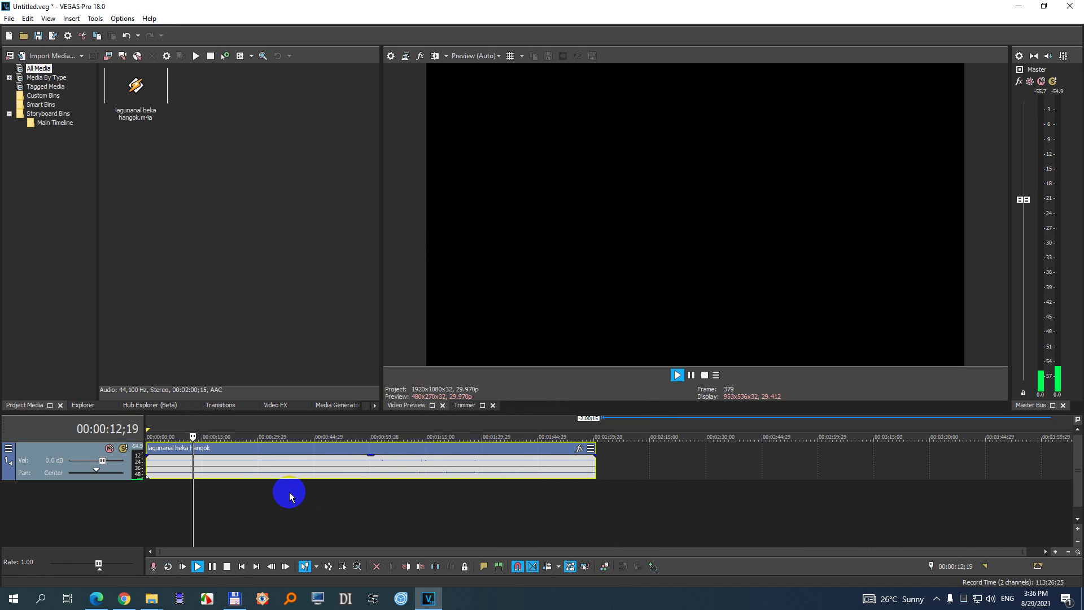